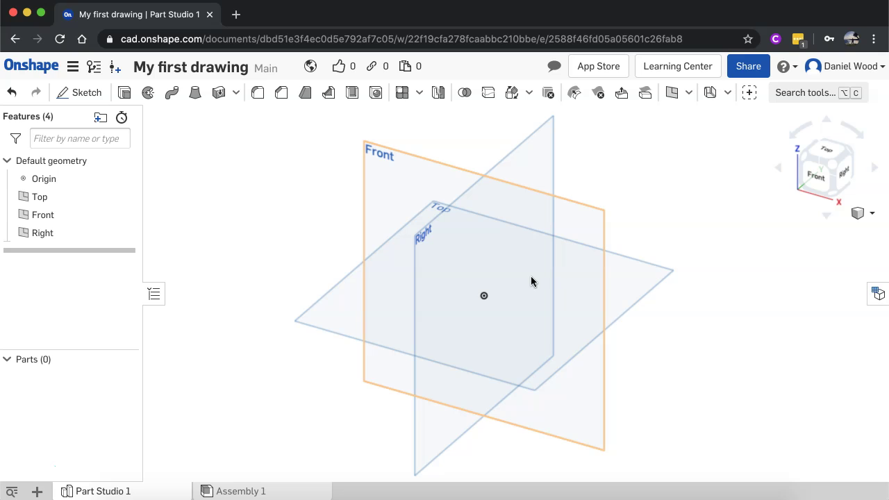
Start Sketch 1 with the Right plane as its sketch plane
click(88, 100)
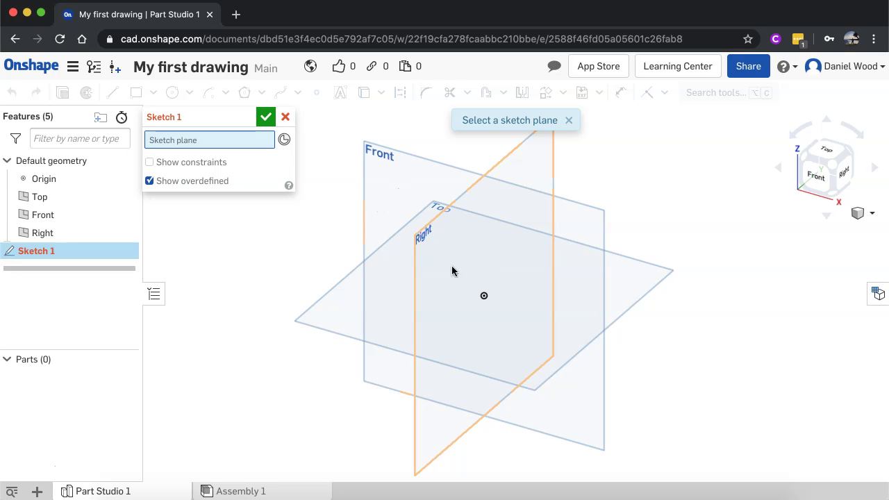
click(452, 287)
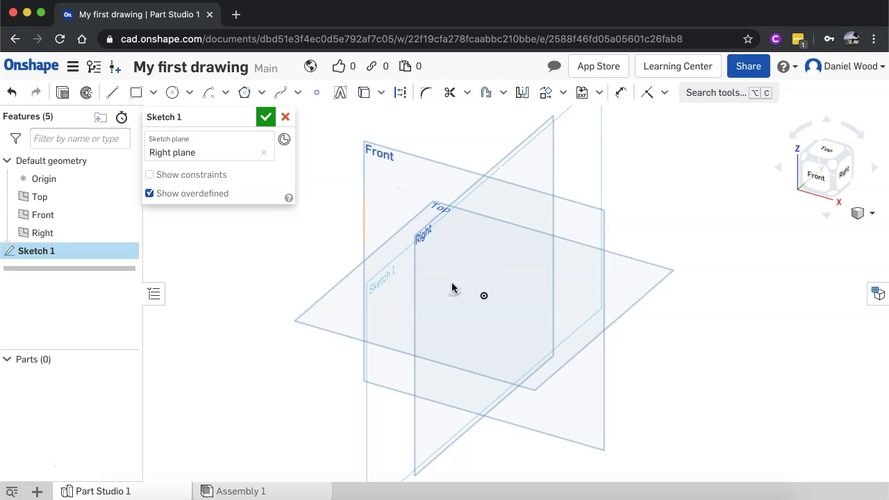
Draw a centre-point arc centred on the origin, running from above it to below it
click(226, 95)
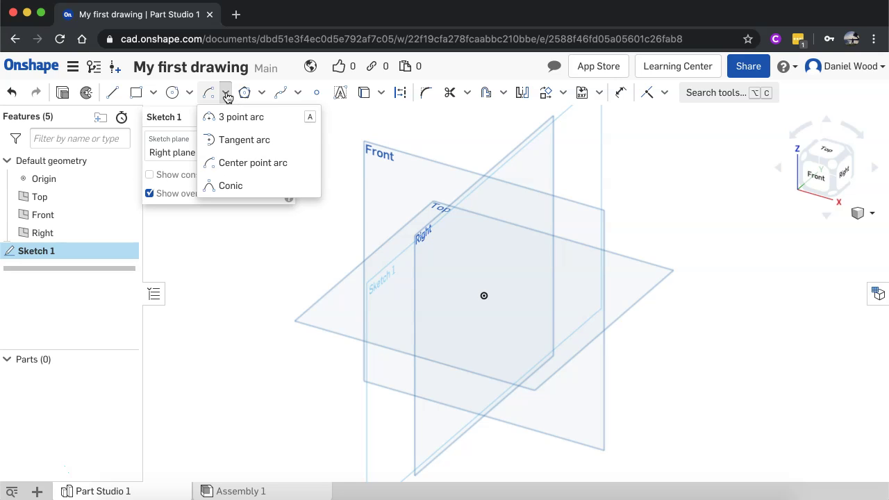
click(243, 163)
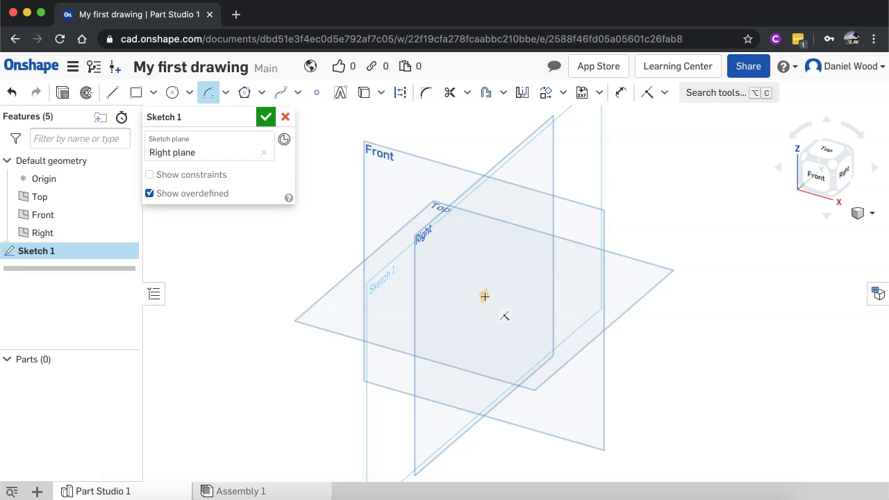
click(483, 294)
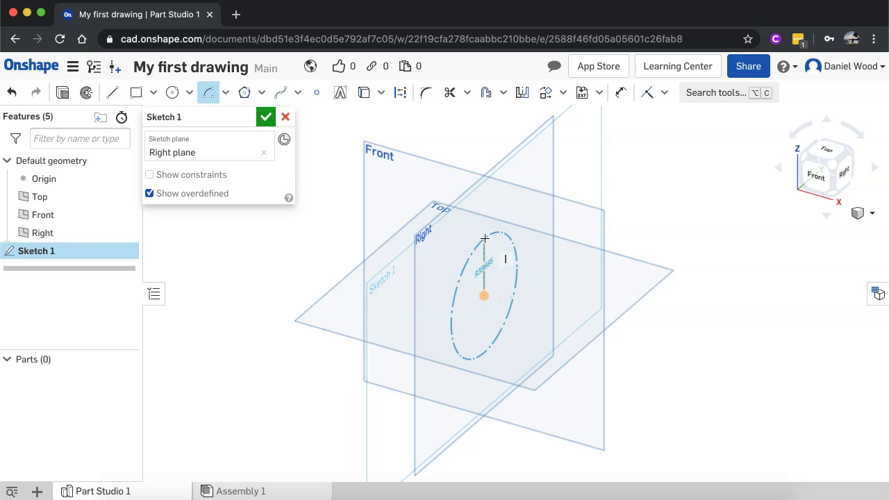
click(485, 238)
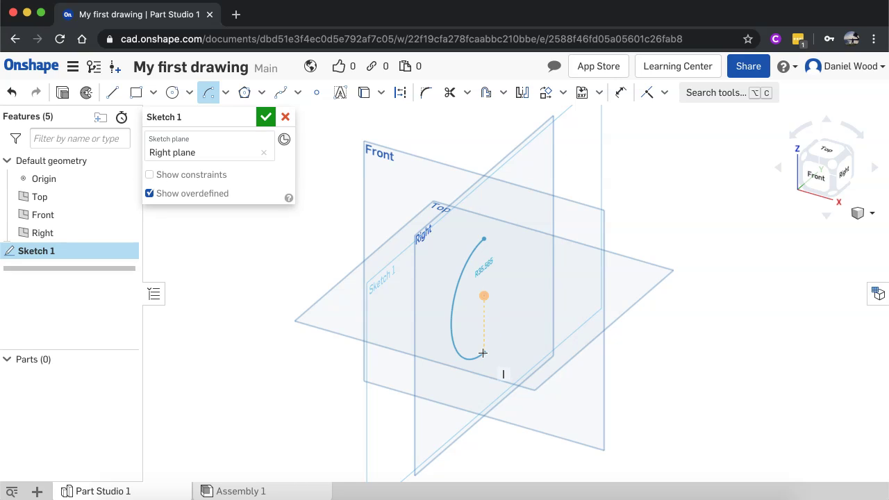
click(483, 352)
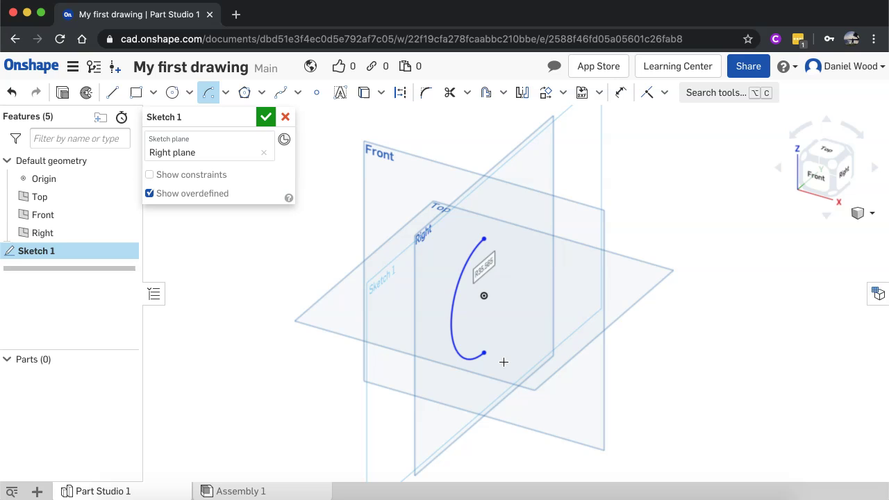
Set the arc radius to 25 and view the sketch straight on from the Right
text(25)
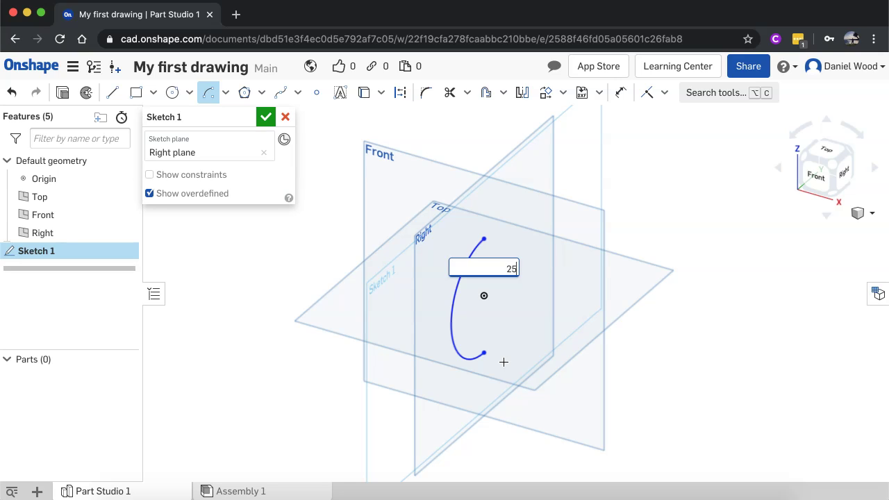
key(Return)
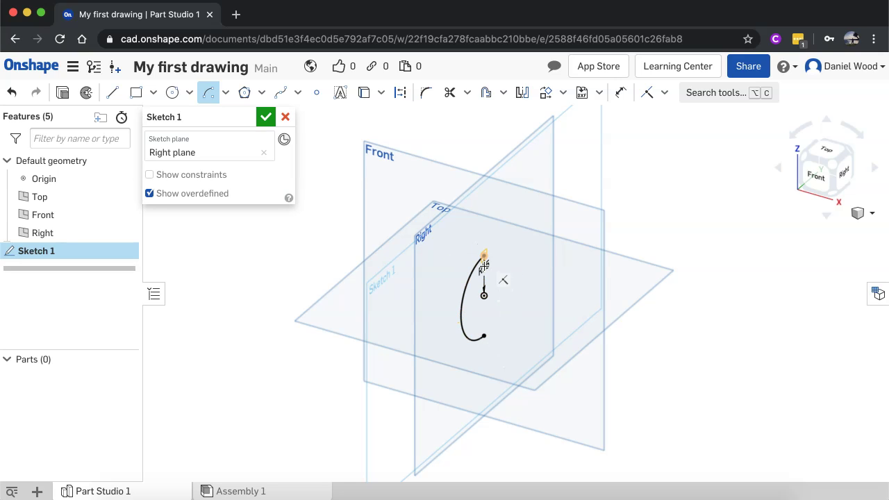
scroll(509, 336, up, 3)
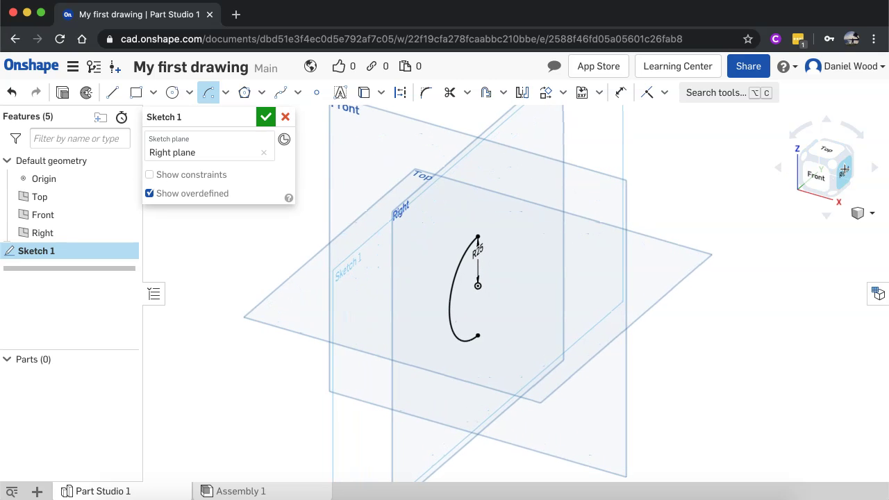
click(845, 169)
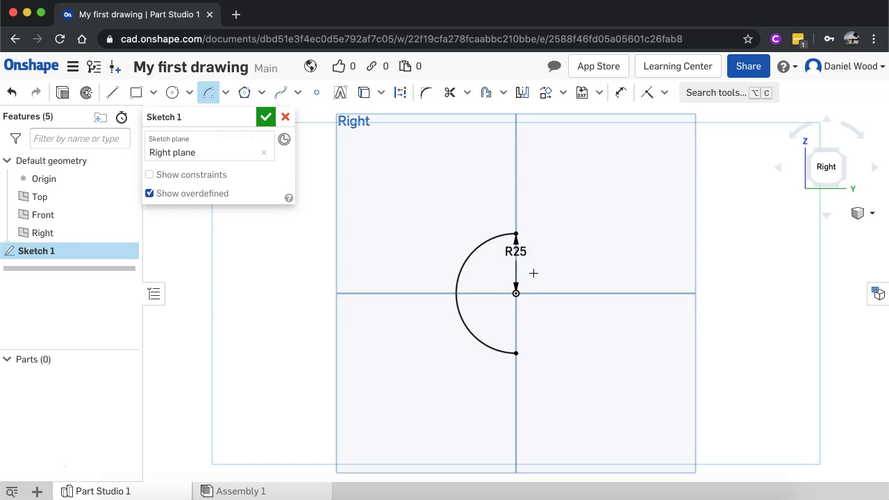
click(811, 149)
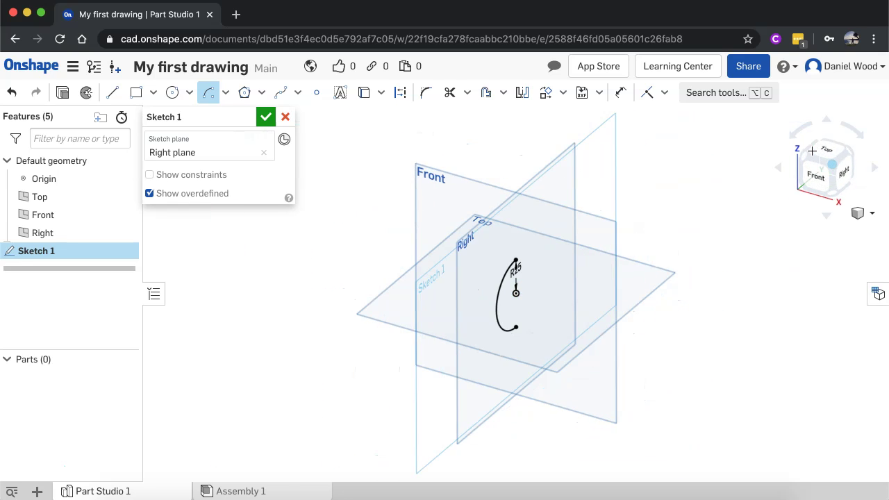
click(849, 169)
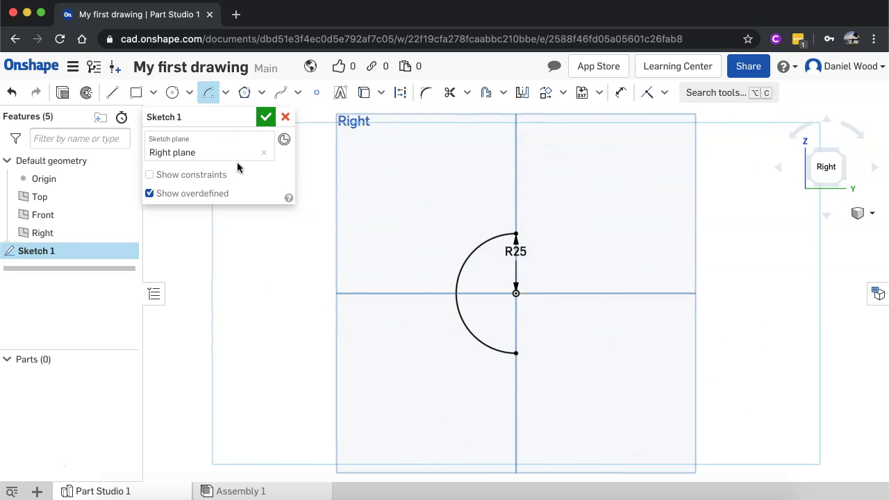
click(112, 93)
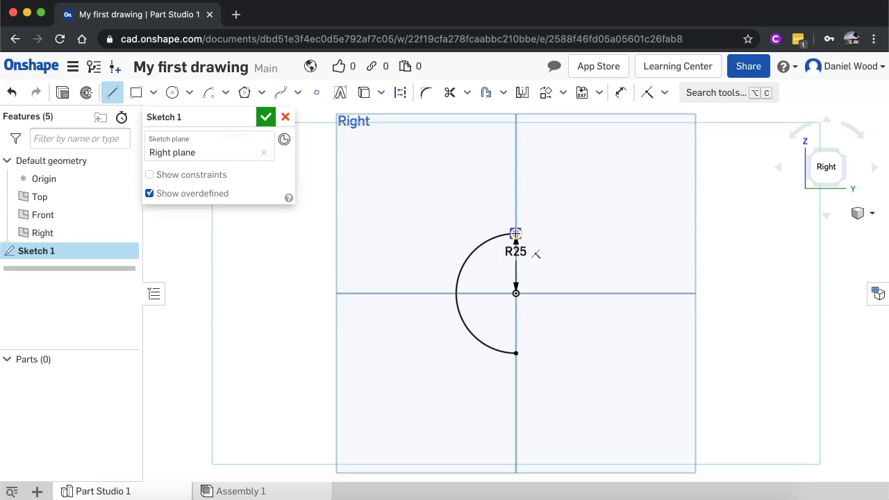
Join the arc's top and bottom endpoints with a 50-long vertical line, then finish Sketch 1
click(515, 233)
click(515, 352)
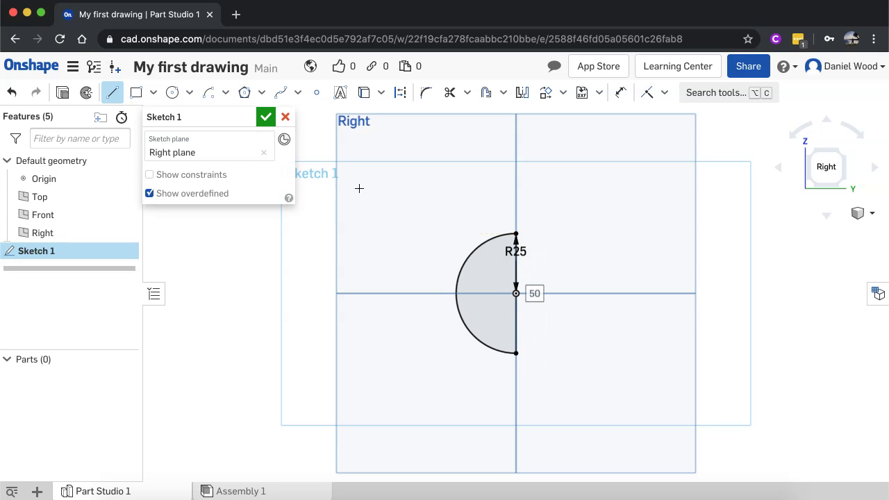
click(269, 116)
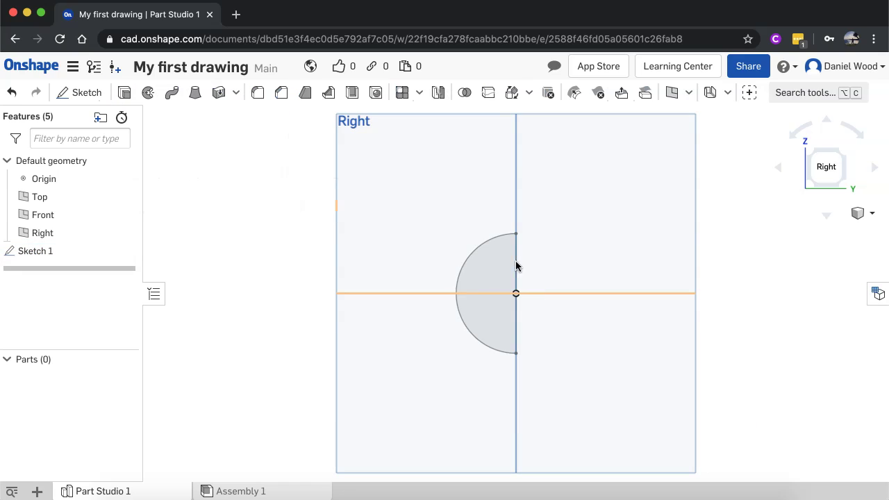
Revolve the half-disc profile as a full-turn surface about its vertical straight edge
click(810, 151)
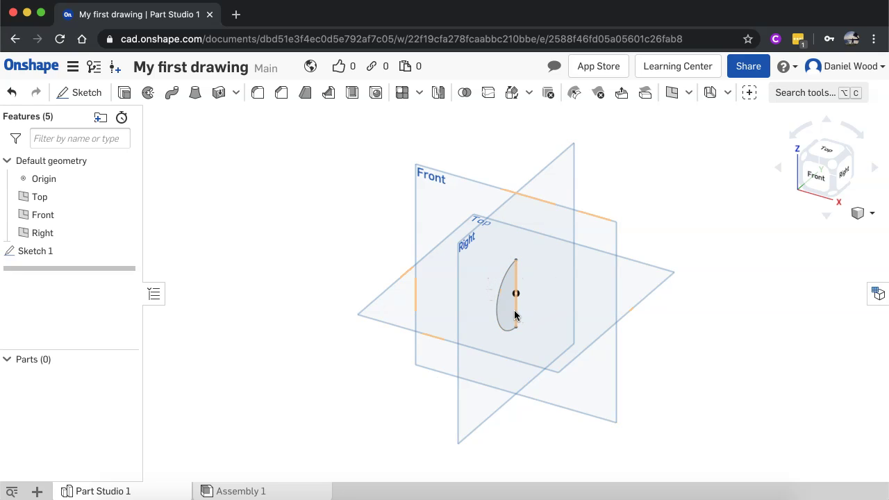
scroll(516, 332, up, 4)
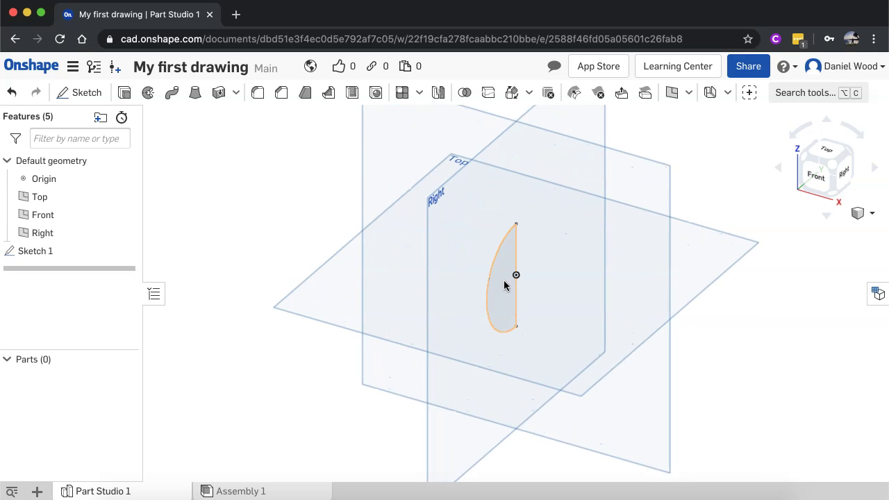
click(492, 261)
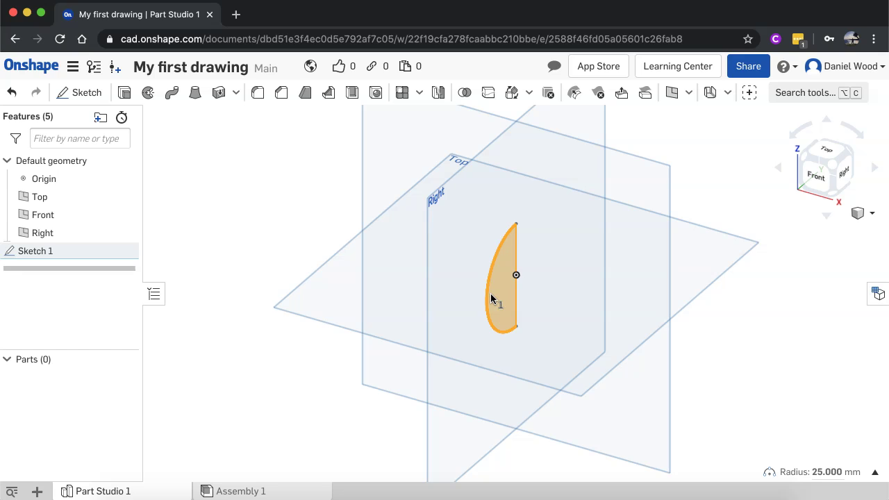
click(154, 98)
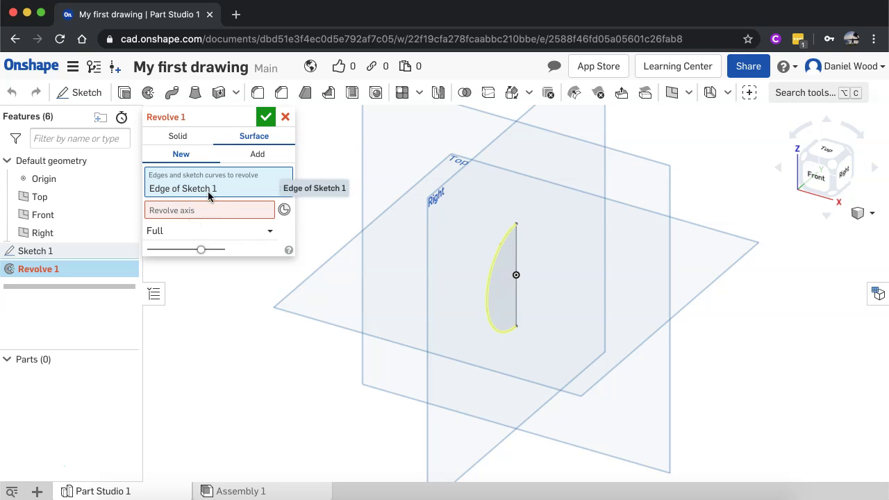
click(173, 210)
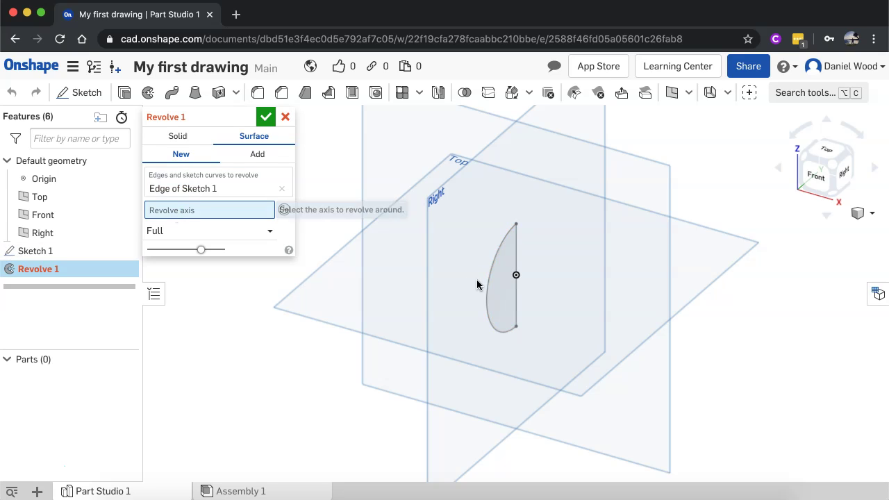
click(516, 244)
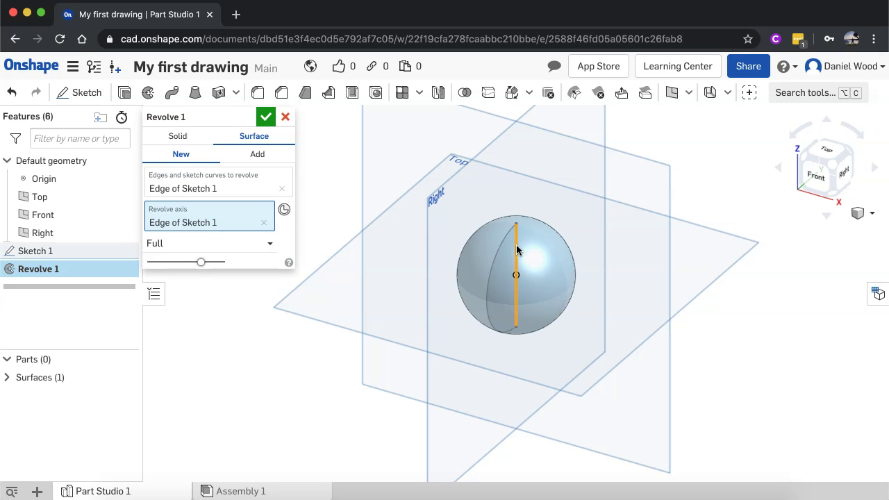
click(266, 116)
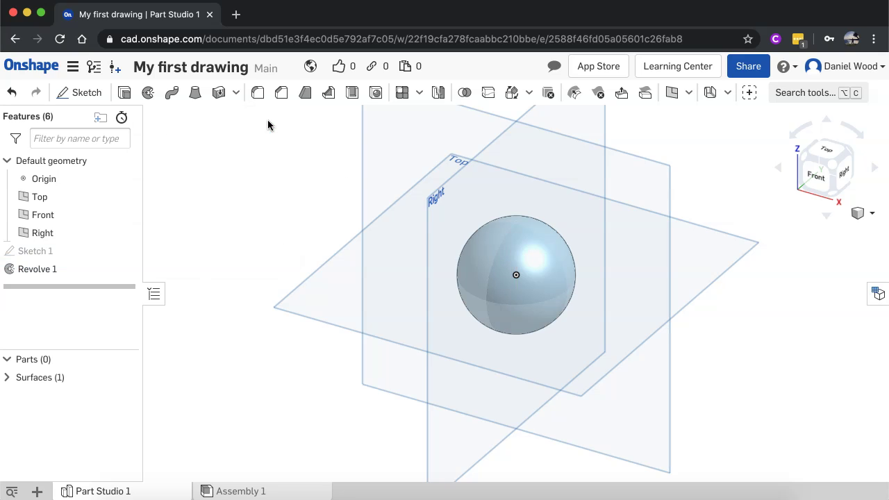
Delete the sphere's Revolve 1 feature and then Sketch 1
scroll(613, 292, up, 5)
scroll(613, 292, down, 3)
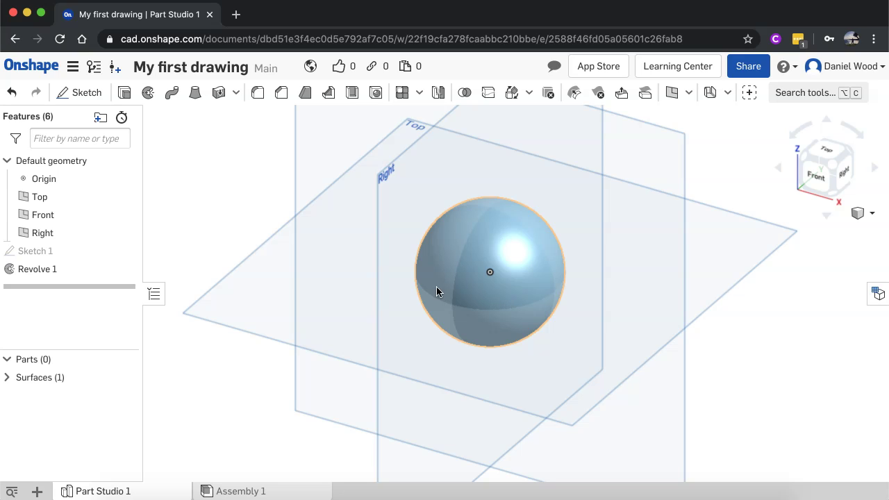
click(467, 259)
key(Delete)
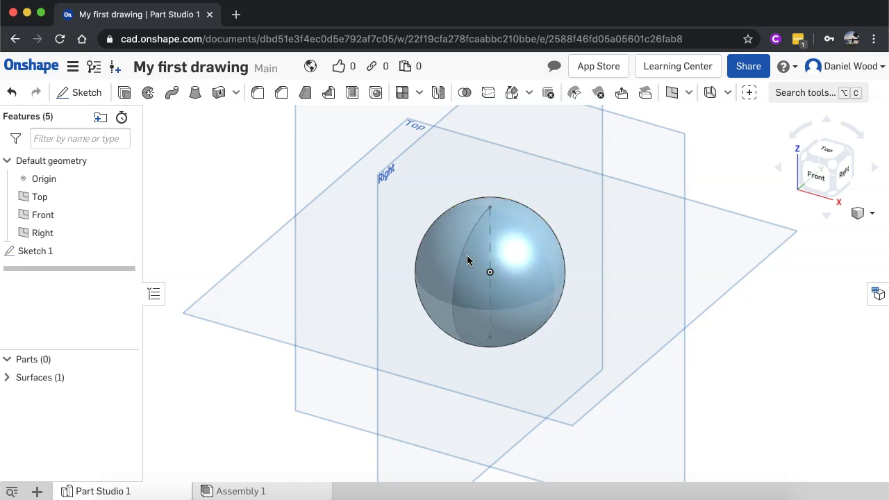
key(Delete)
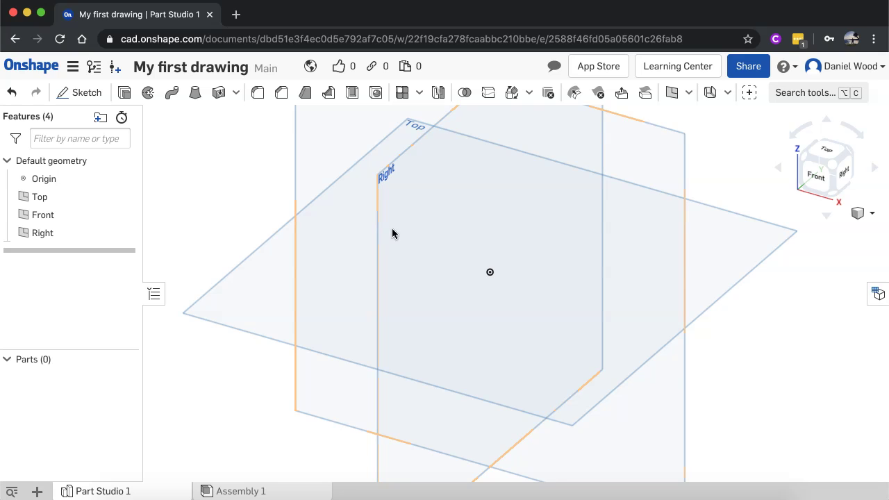
Start a new sketch on the Right plane and view it normal to the screen
click(84, 93)
click(447, 227)
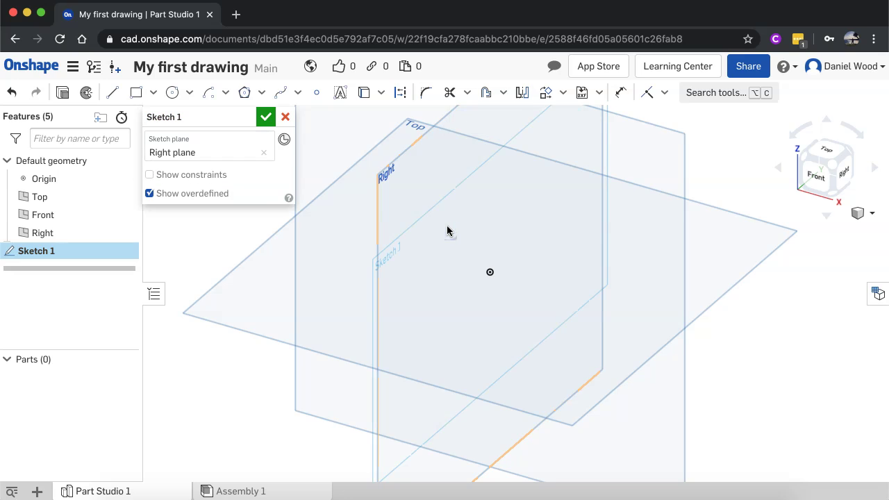
key(n)
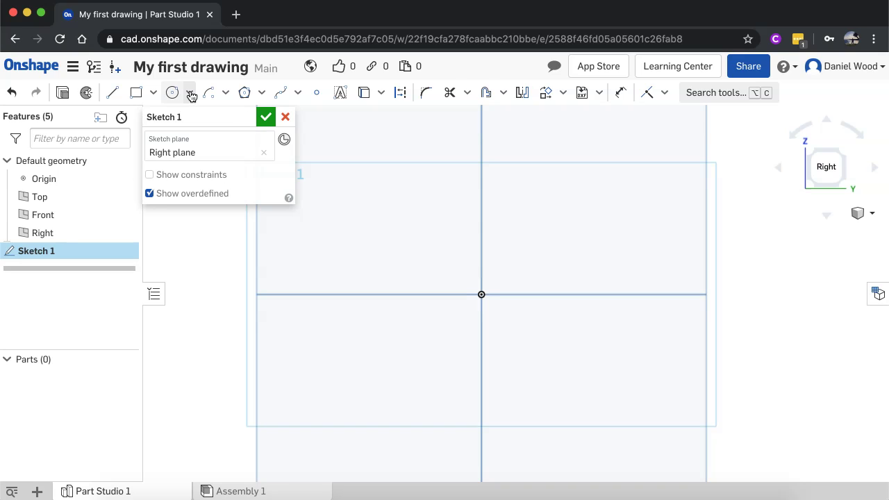
Draw a vertical 90.819 center line through the origin
click(115, 93)
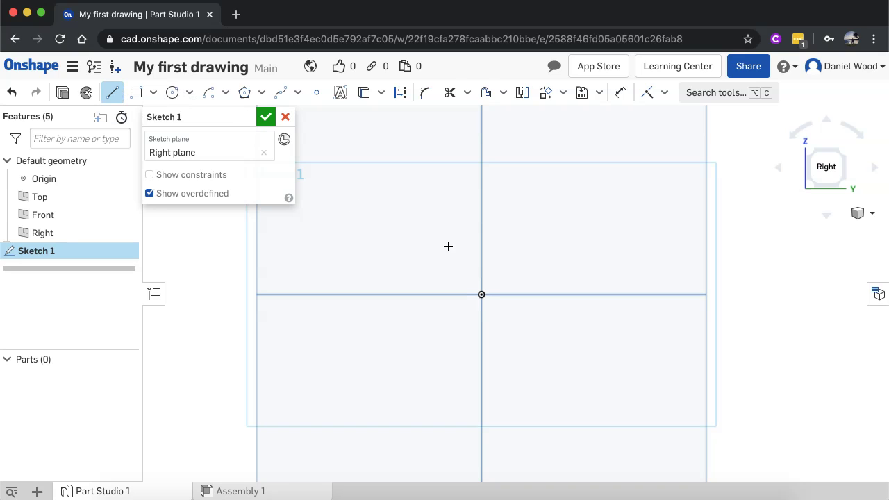
click(480, 161)
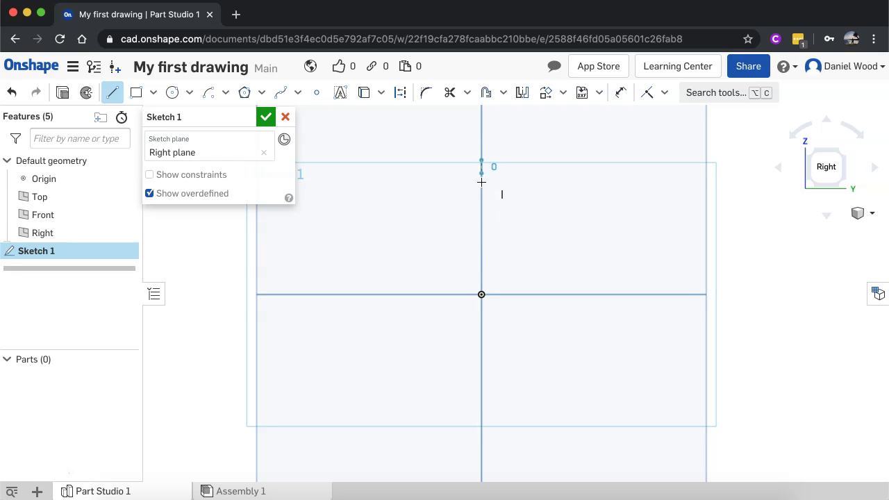
click(481, 432)
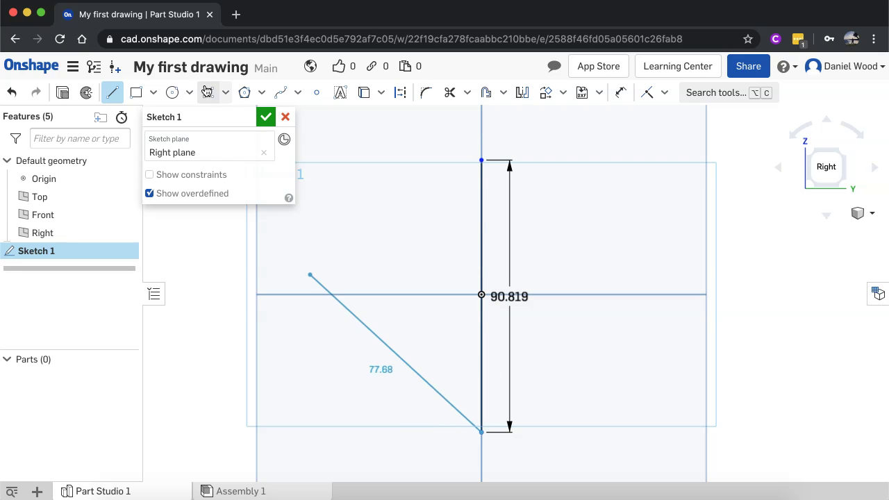
click(113, 93)
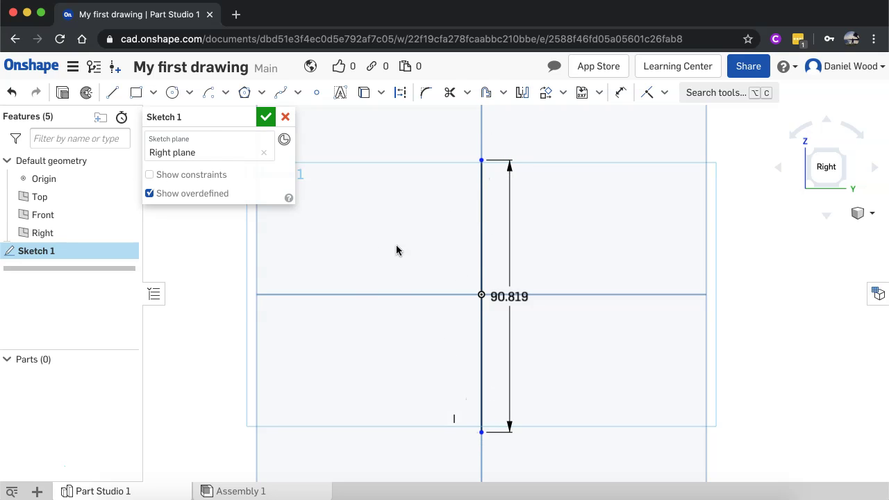
Draw 46.28 top and bottom edges joined by two slanted edges, then accept the sketch
click(113, 95)
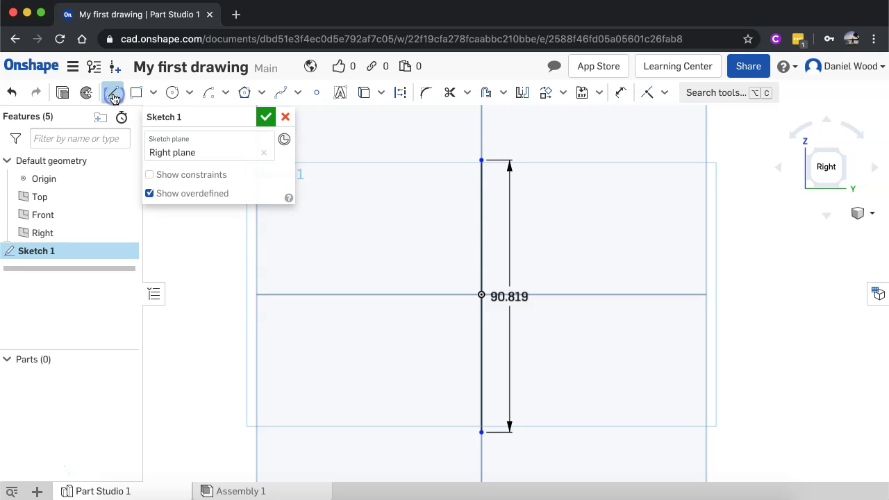
click(481, 161)
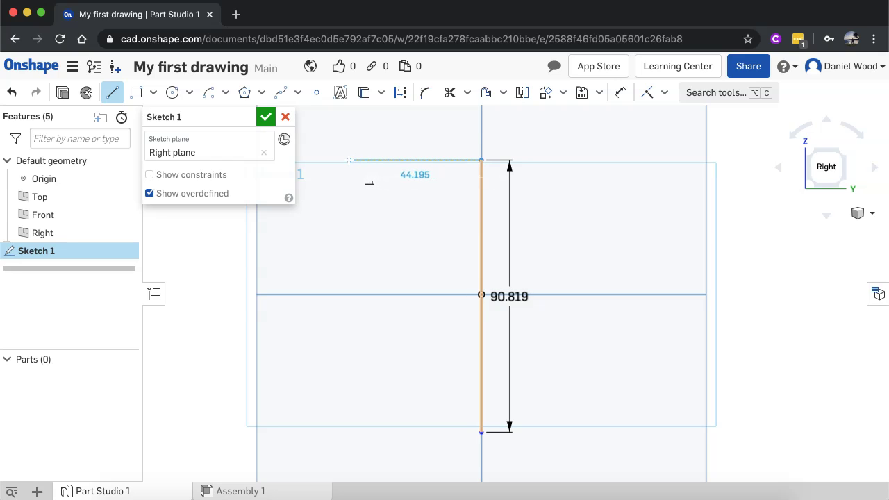
click(343, 161)
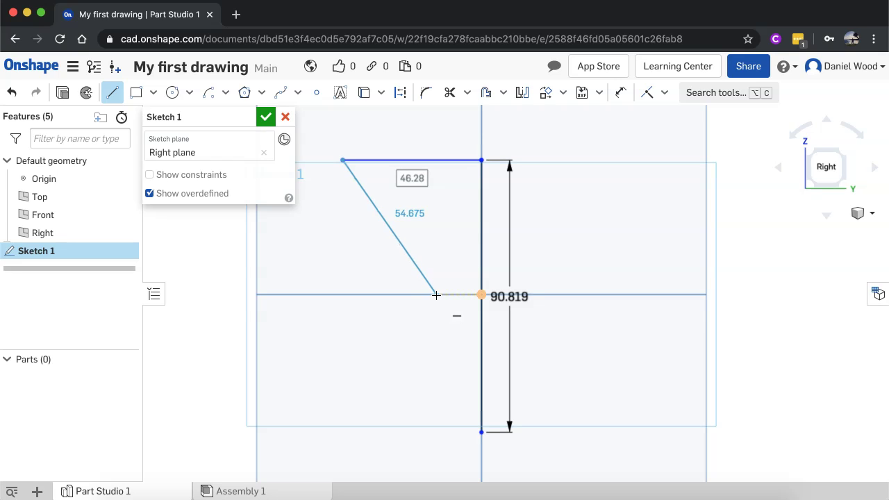
click(436, 294)
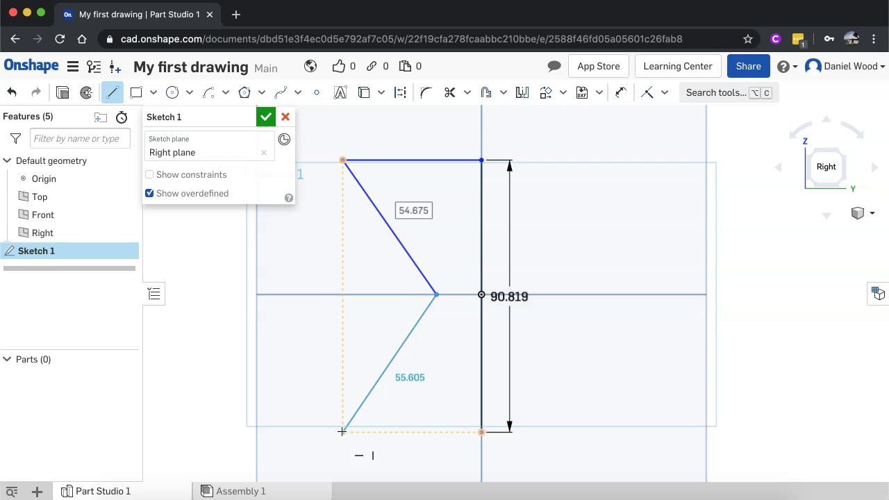
click(342, 432)
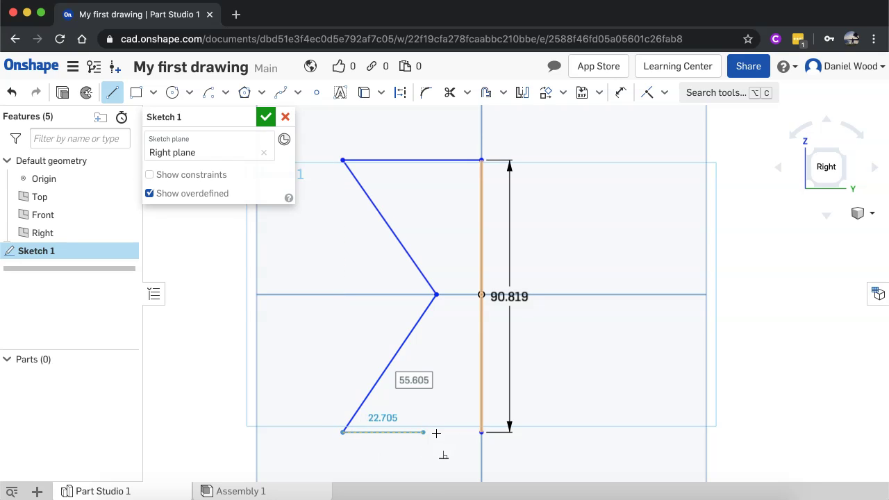
click(481, 432)
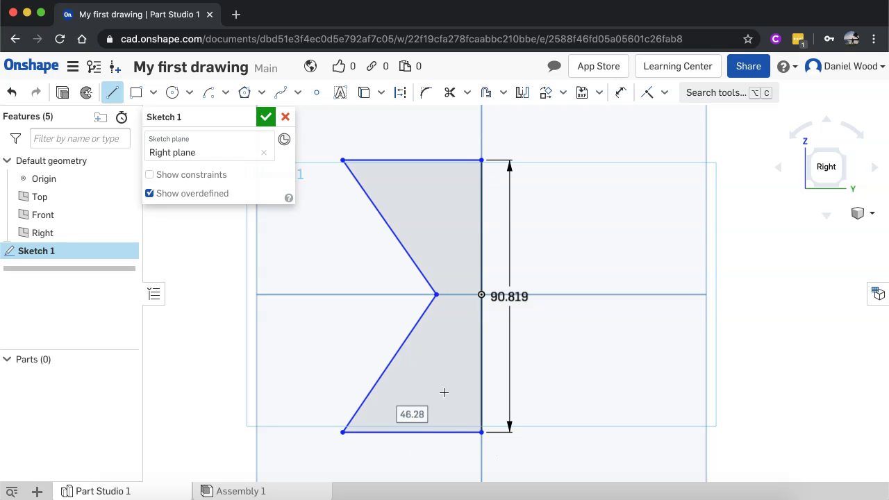
click(266, 116)
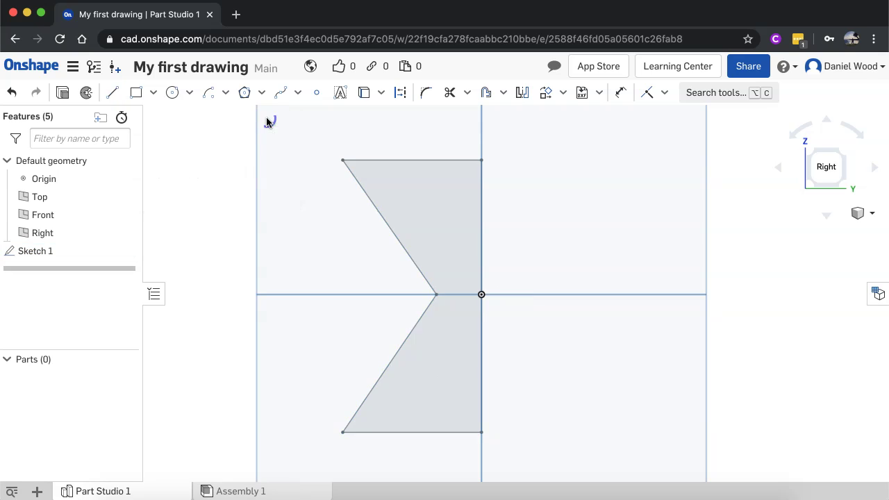
In an isometric view, select the profile's top, two slanted and bottom edges
click(812, 148)
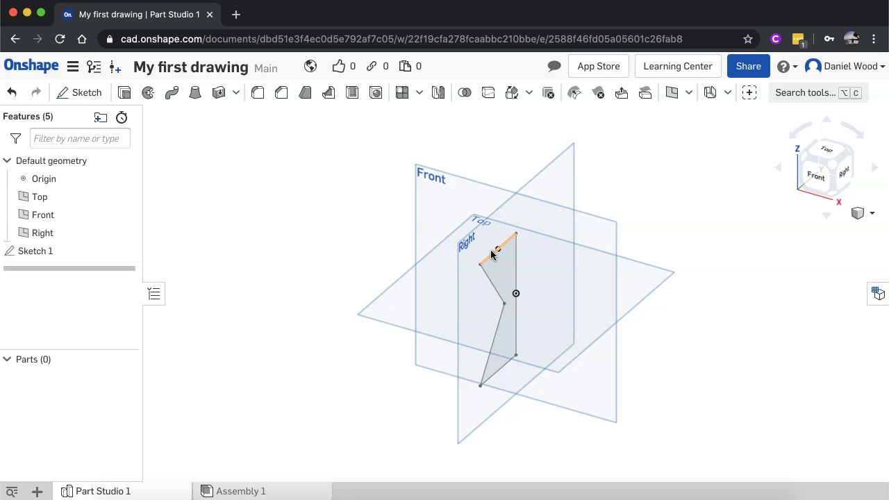
scroll(500, 299, up, 5)
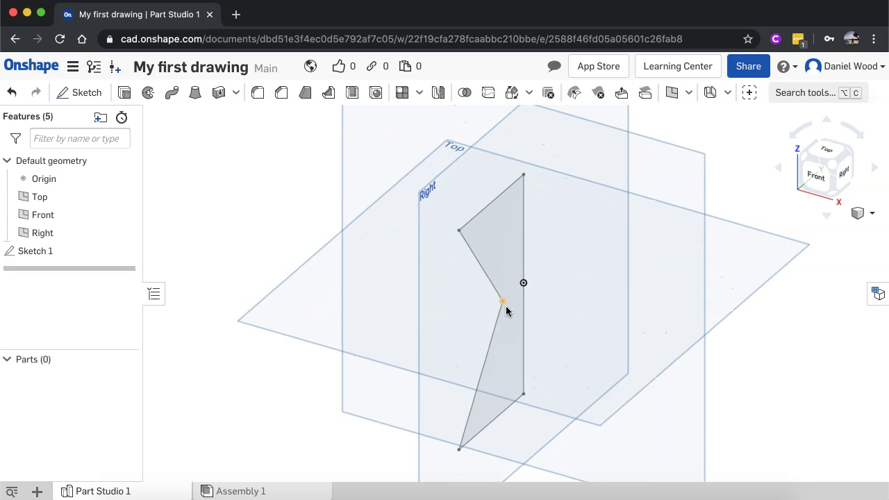
click(475, 221)
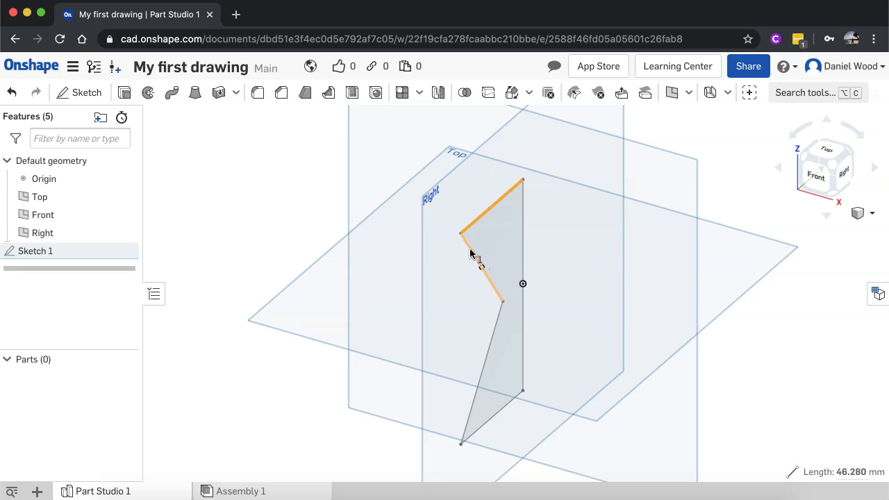
click(471, 252)
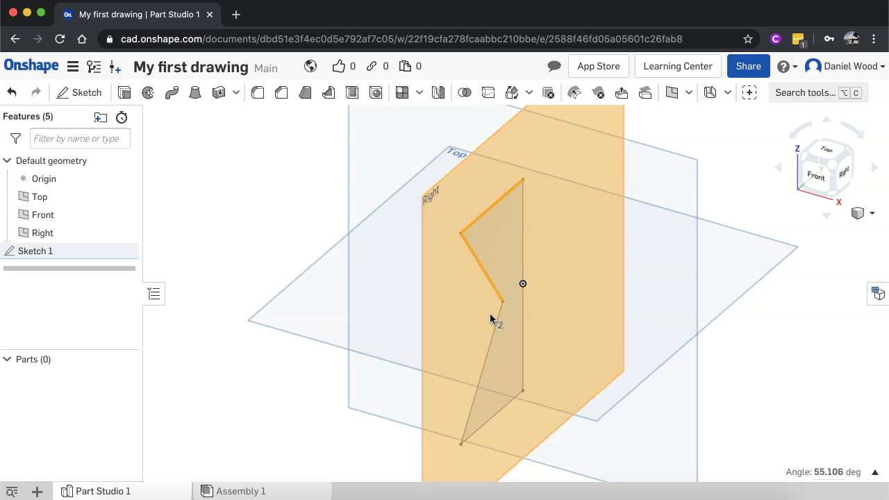
click(496, 324)
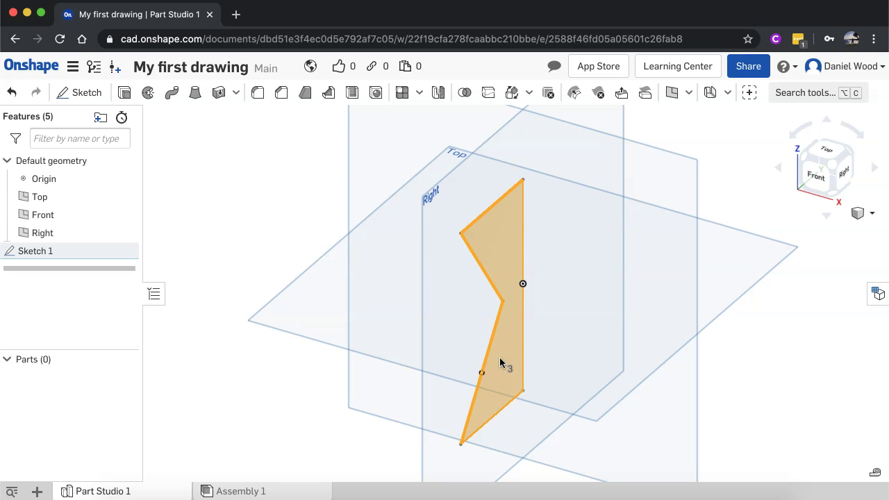
click(514, 407)
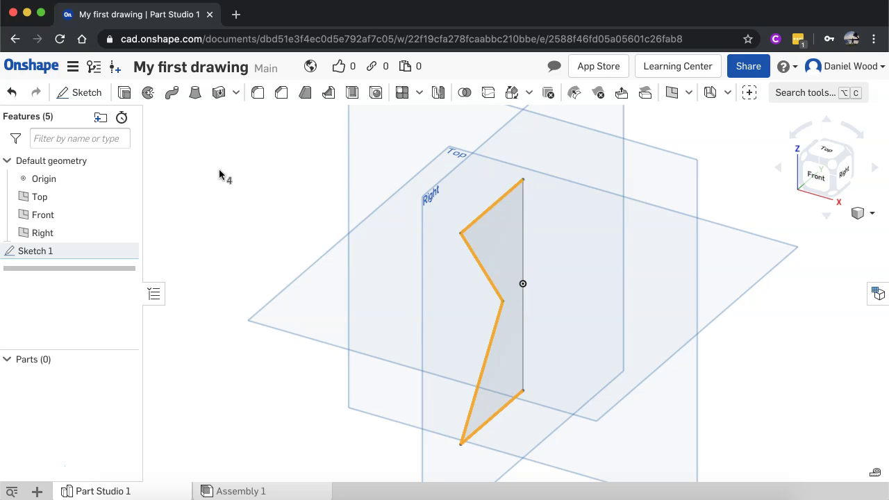
Revolve the four selected edges a full turn about the vertical center line as a surface
click(147, 94)
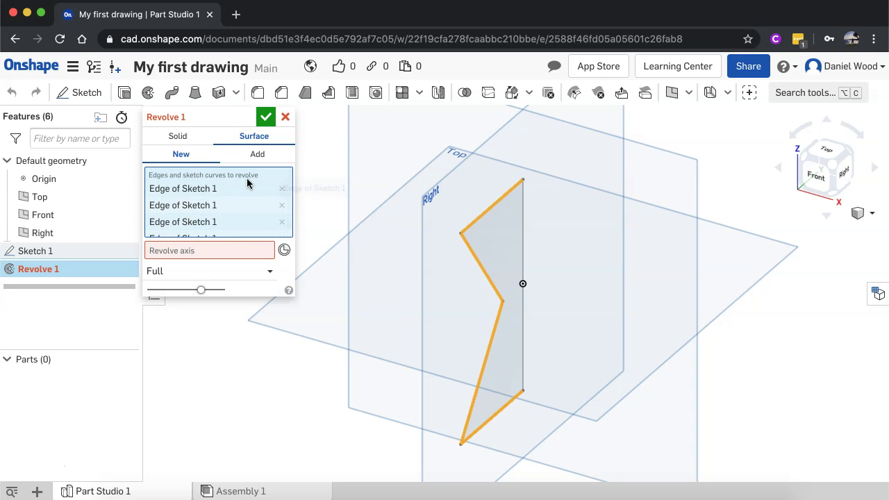
click(167, 254)
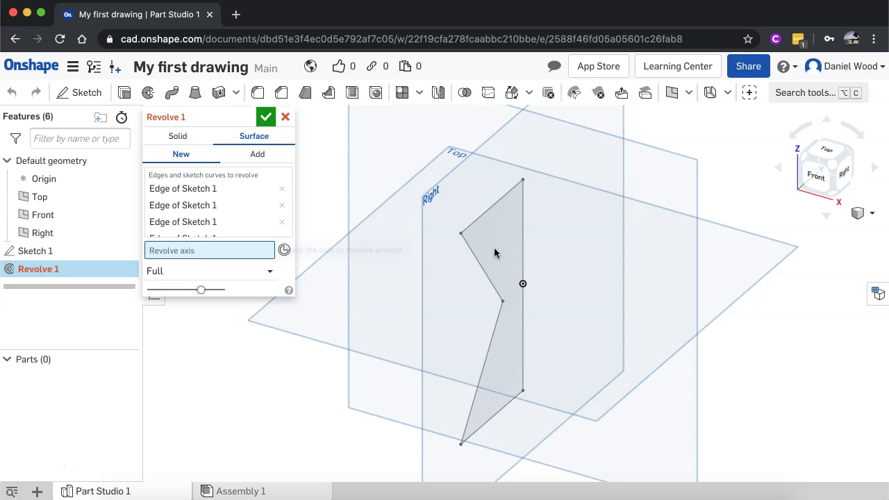
click(522, 214)
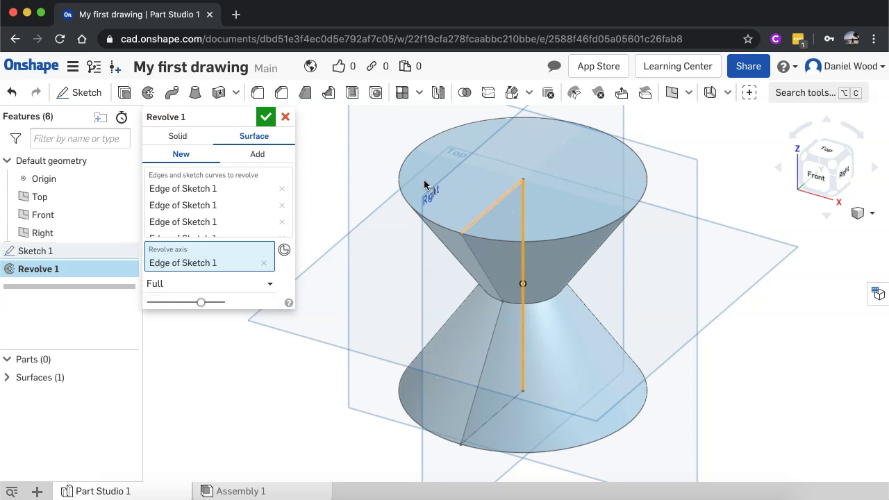
click(267, 118)
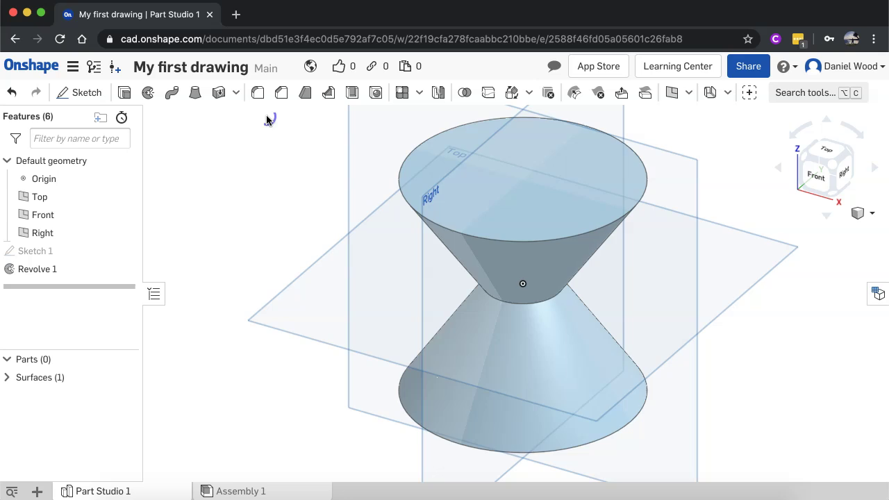
Orbit the view to inspect the hourglass surface from another side
right_drag(745, 360, 712, 343)
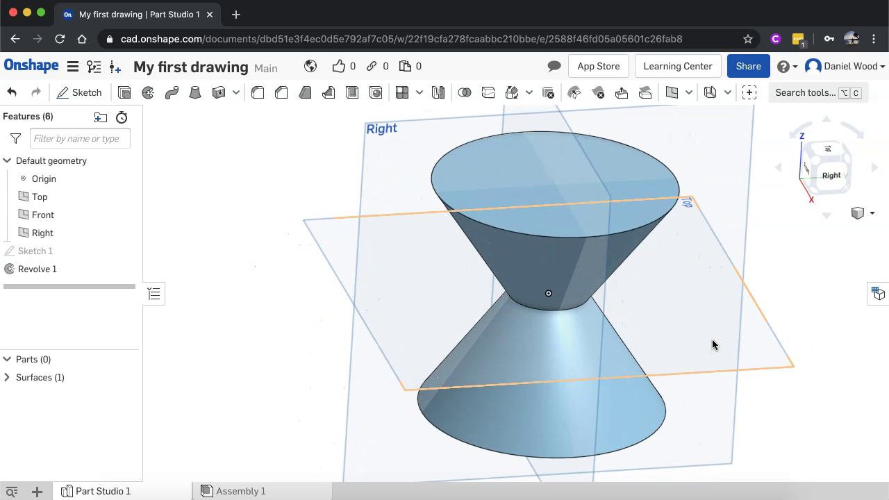